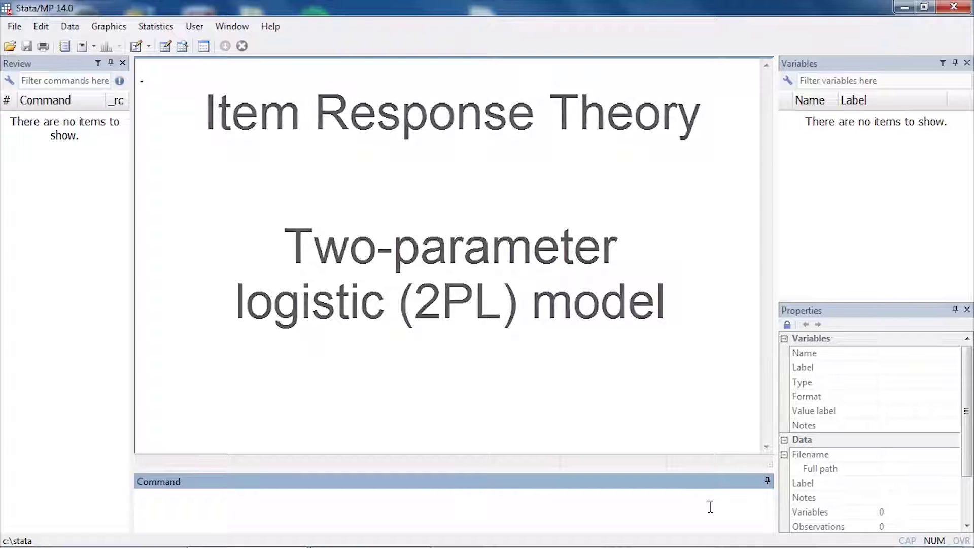
Load the masc1 dataset with webuse, describe its nine items, and tabulate q1 (298 zeros, 502 ones)
text(webuse m)
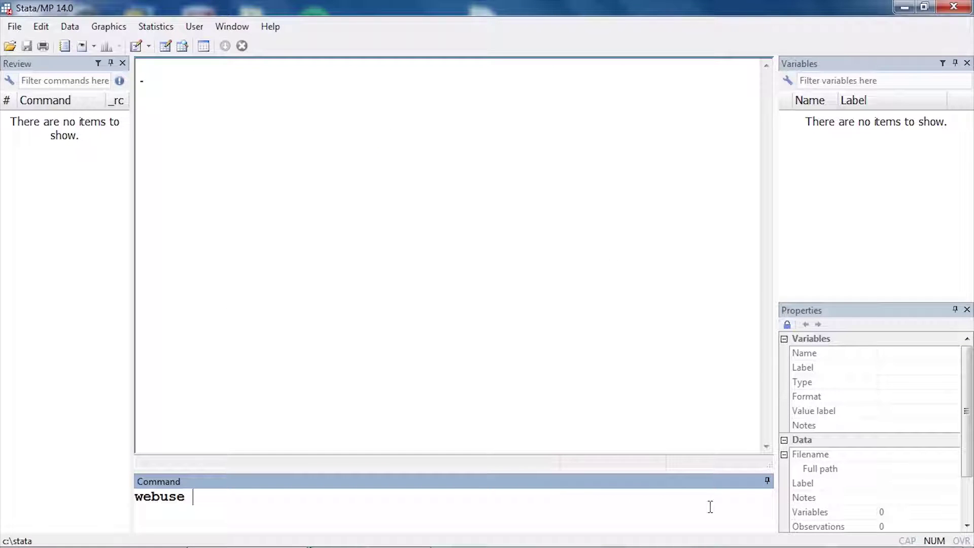
text(asc)
text(1)
key(Return)
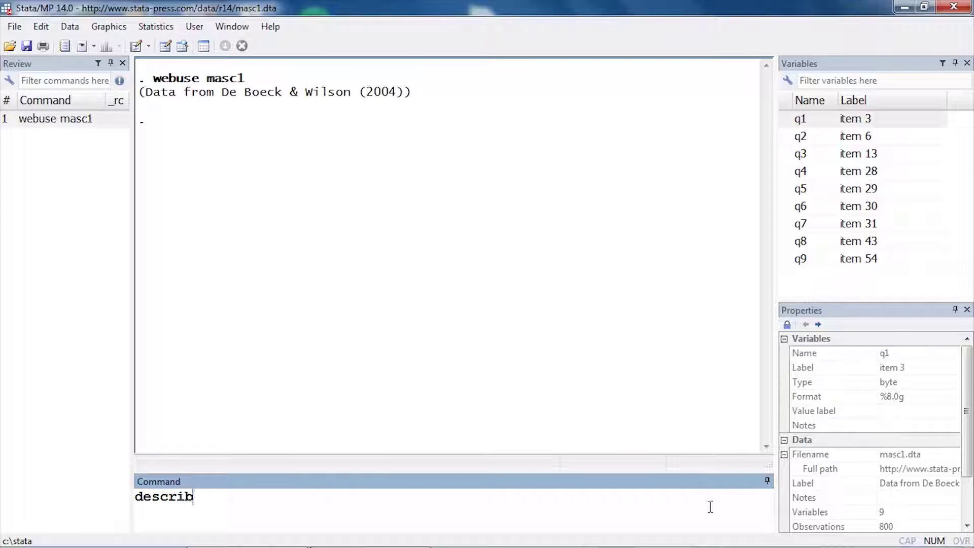
key(Return)
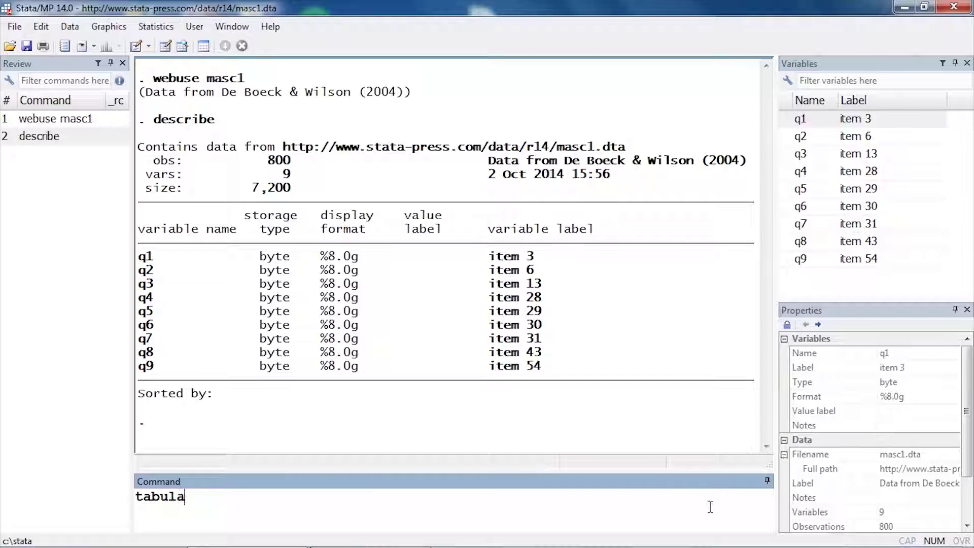
text(te q1)
key(Return)
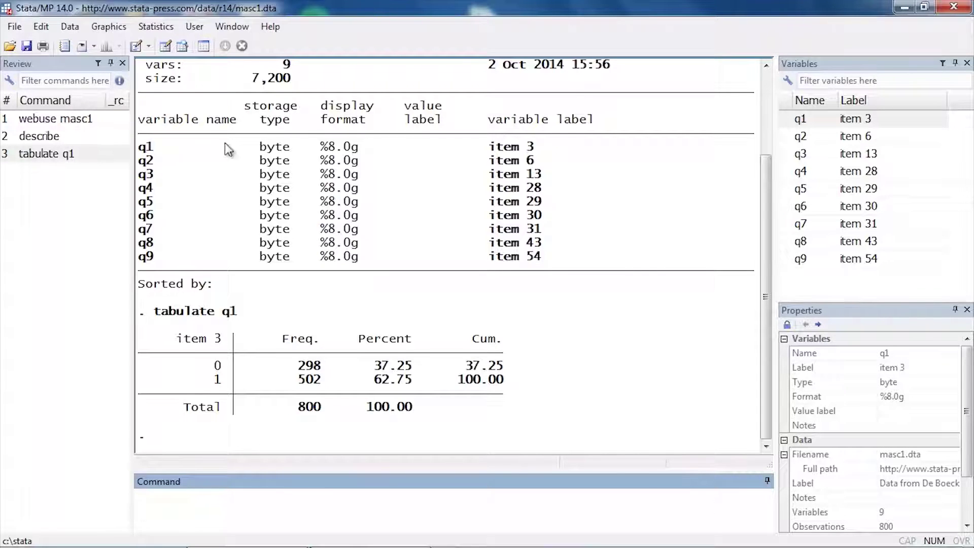
Start an IRT model from the Statistics menu as a two-parameter logistic (2PL) model
click(152, 27)
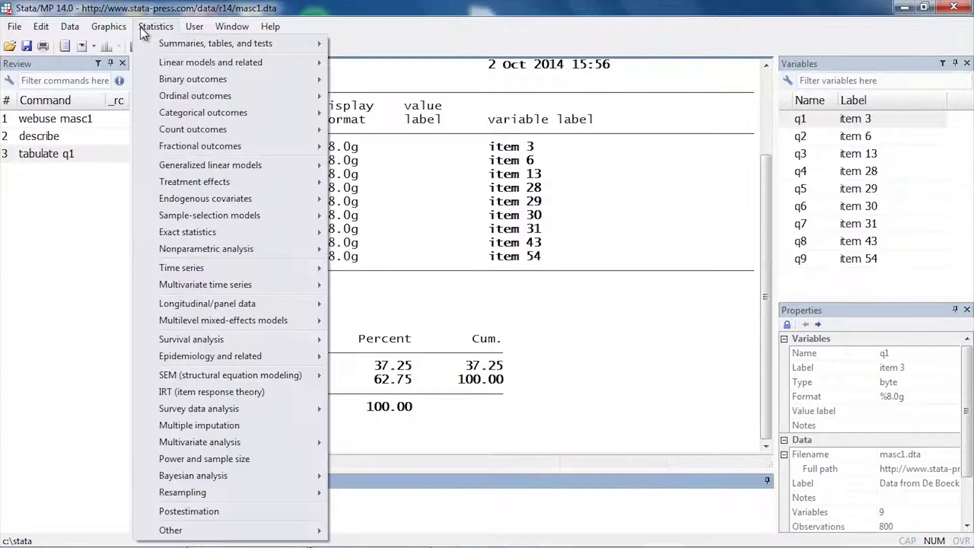
click(145, 394)
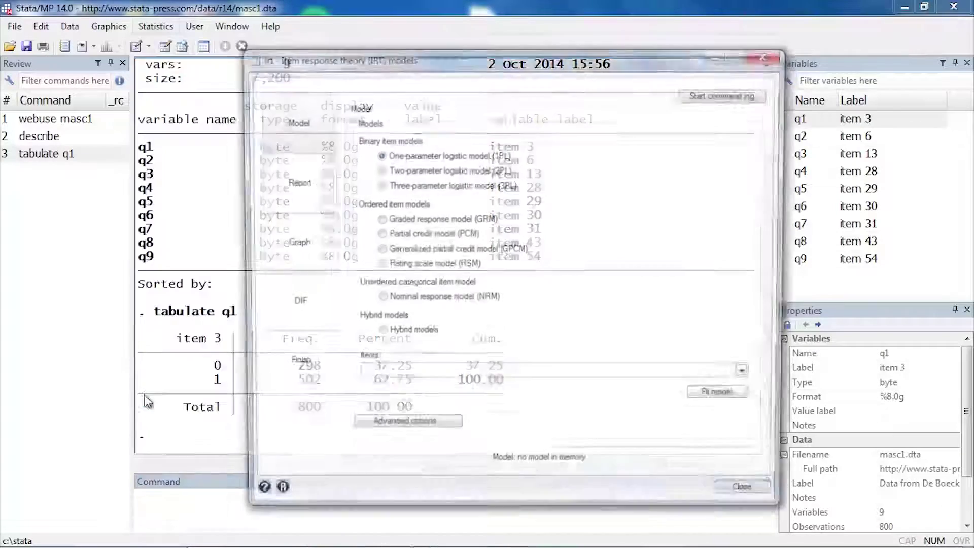
drag(376, 57, 550, 15)
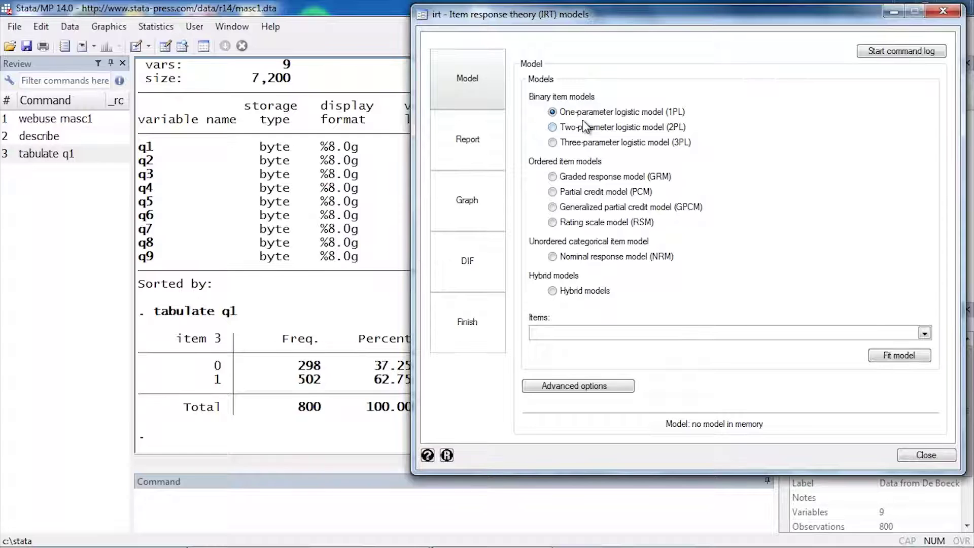
click(571, 127)
Add items q1, q3, q2, q4, q5, q6, q7, q8 and q9 to the model's item list
click(924, 334)
click(622, 345)
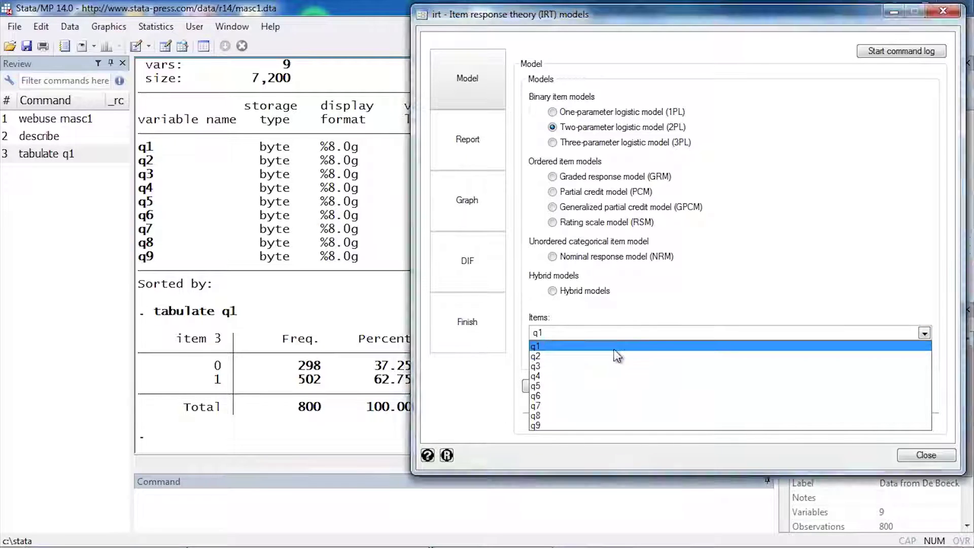
click(611, 365)
click(604, 355)
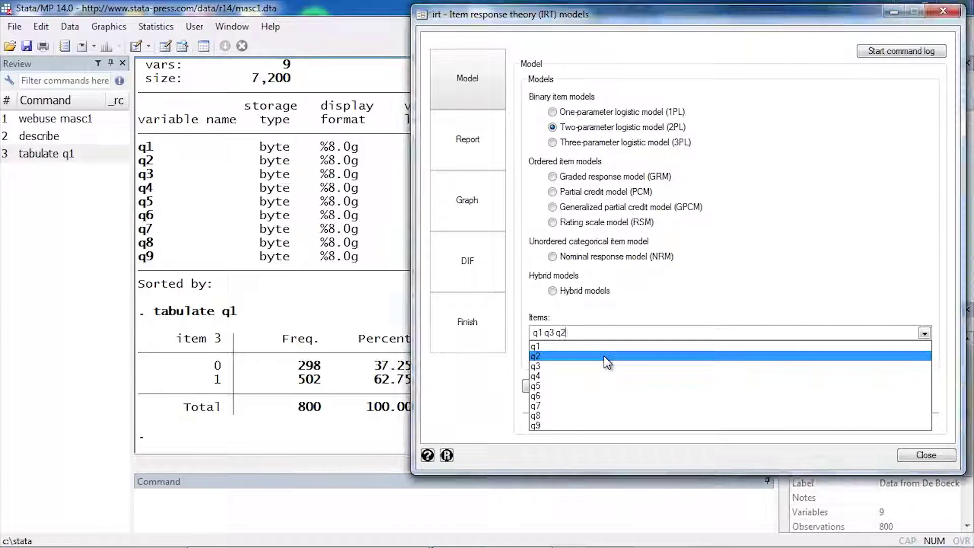
click(553, 377)
click(552, 396)
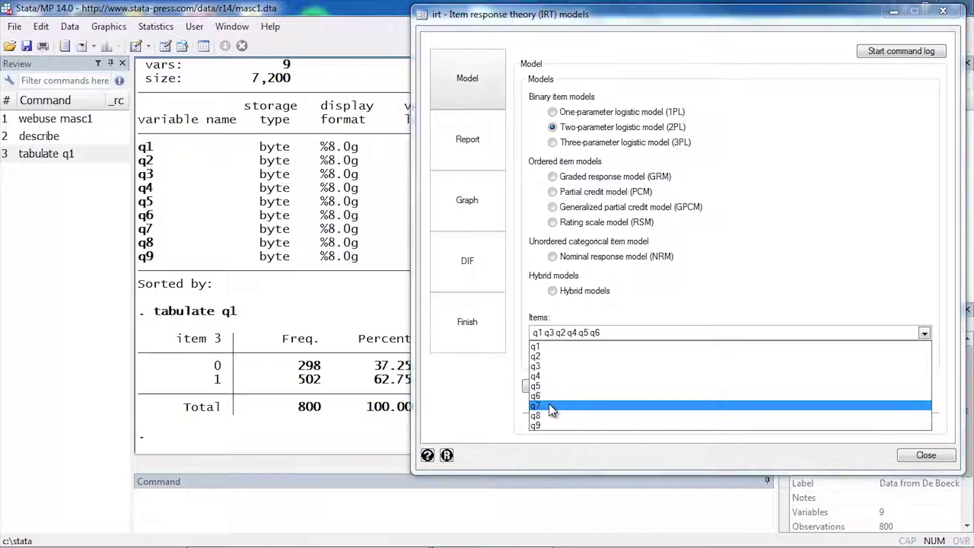
click(549, 415)
click(548, 422)
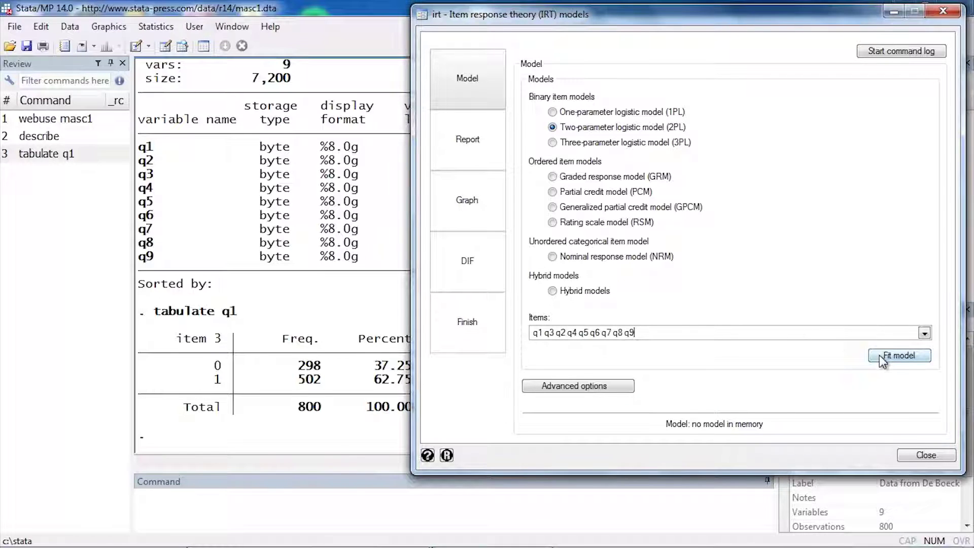
Fit the 2PL model and page through the output (log likelihood −4118.4697)
click(882, 356)
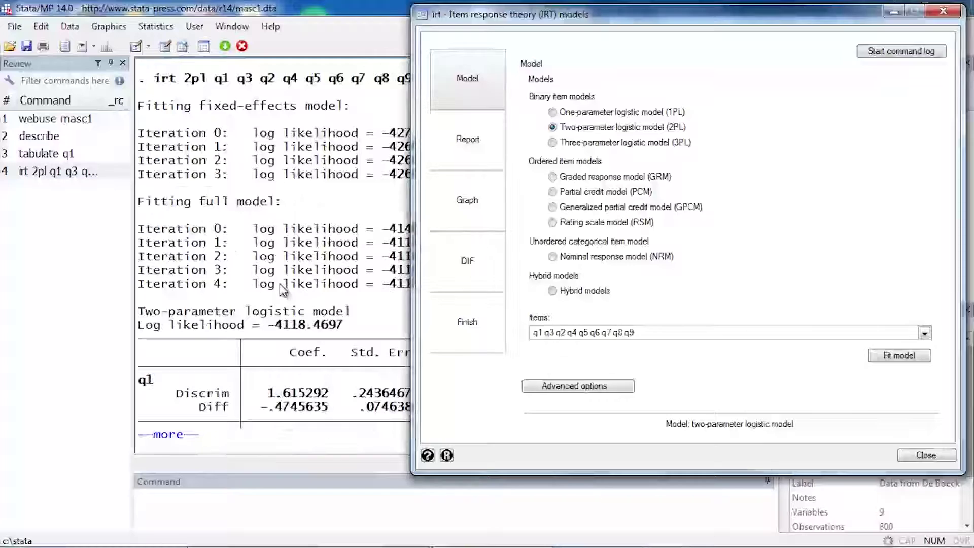
click(283, 290)
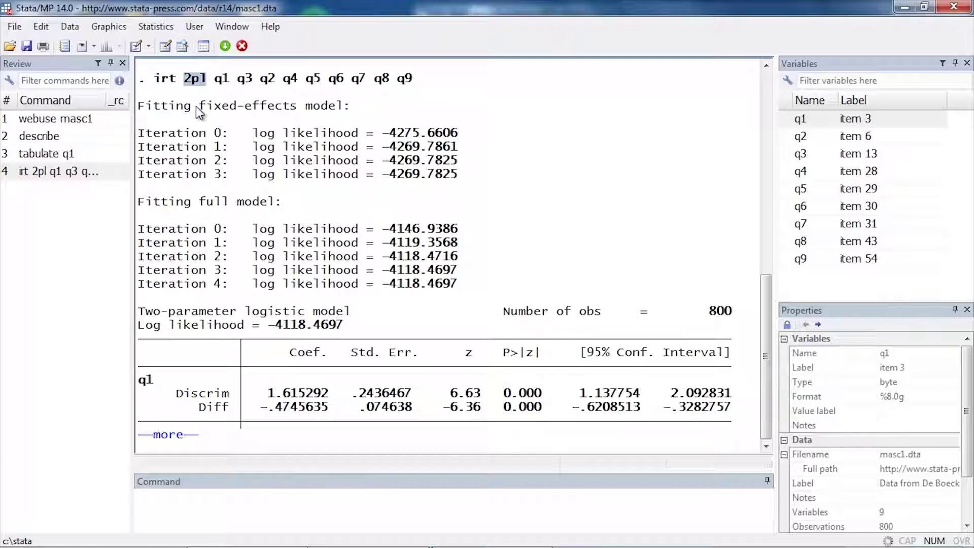
drag(214, 80, 408, 91)
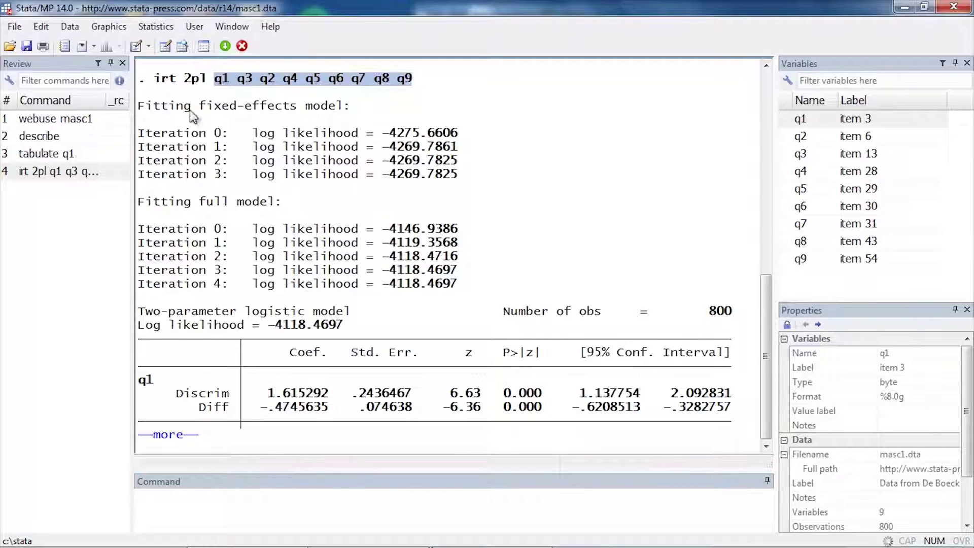
click(203, 174)
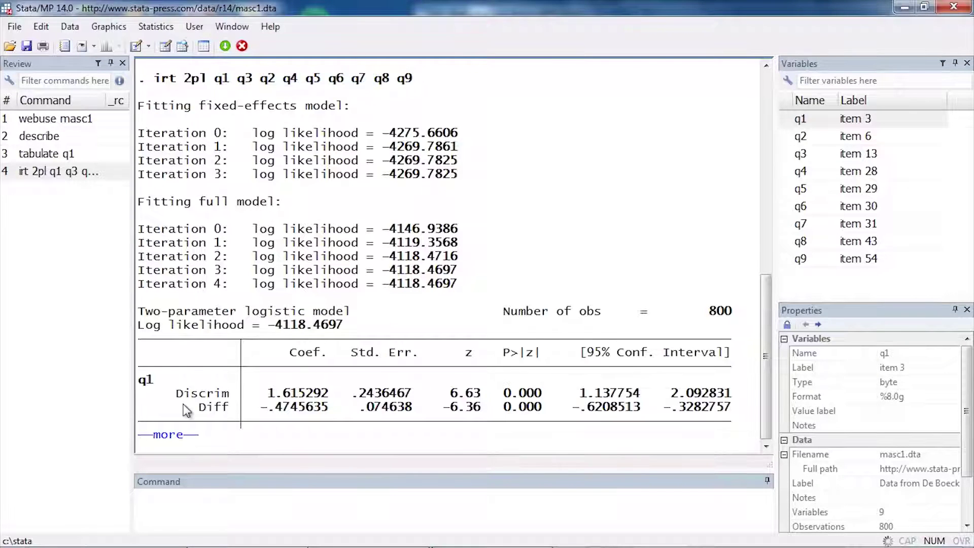
click(166, 436)
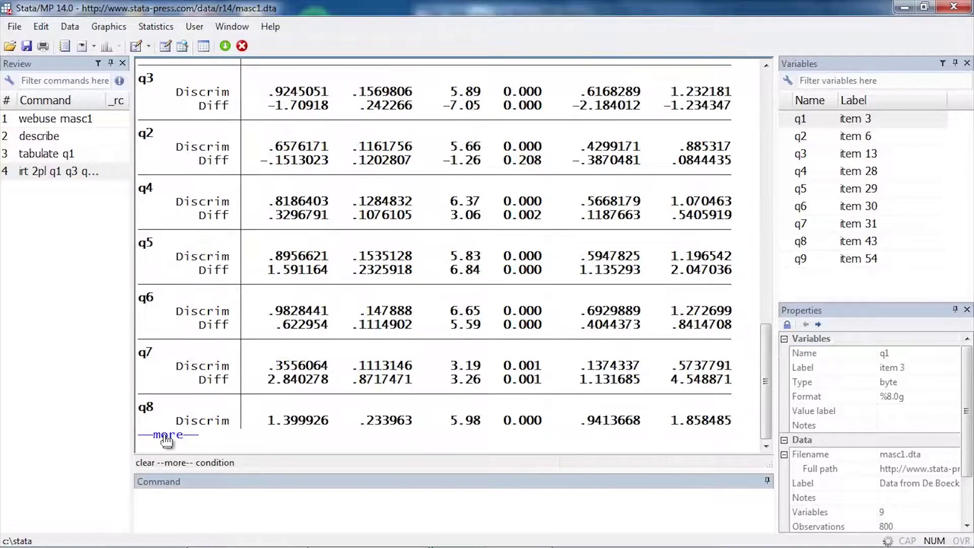
click(172, 436)
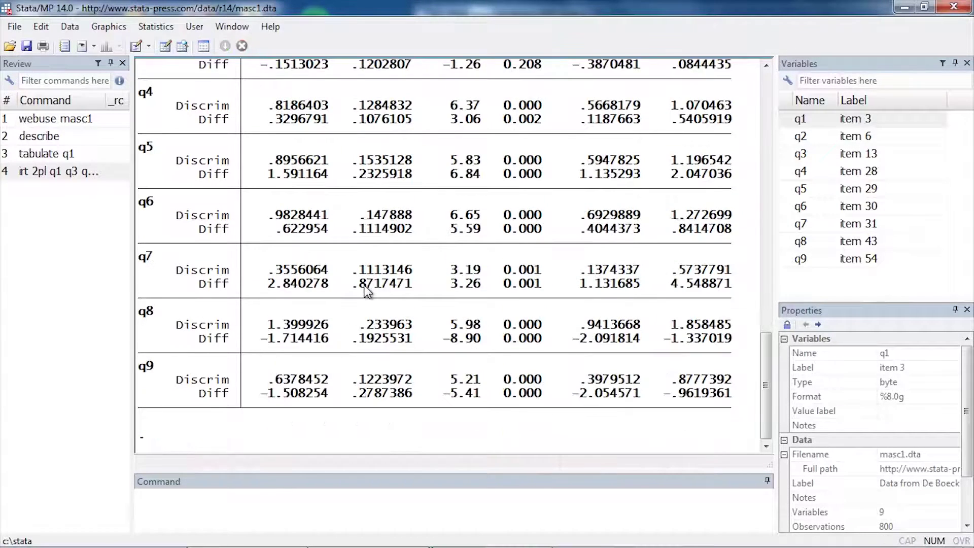
Review the Discrim and Diff estimates for each of the nine items
scroll(364, 274, up, 2)
scroll(364, 274, up, 1)
scroll(363, 274, up, 2)
scroll(364, 274, up, 2)
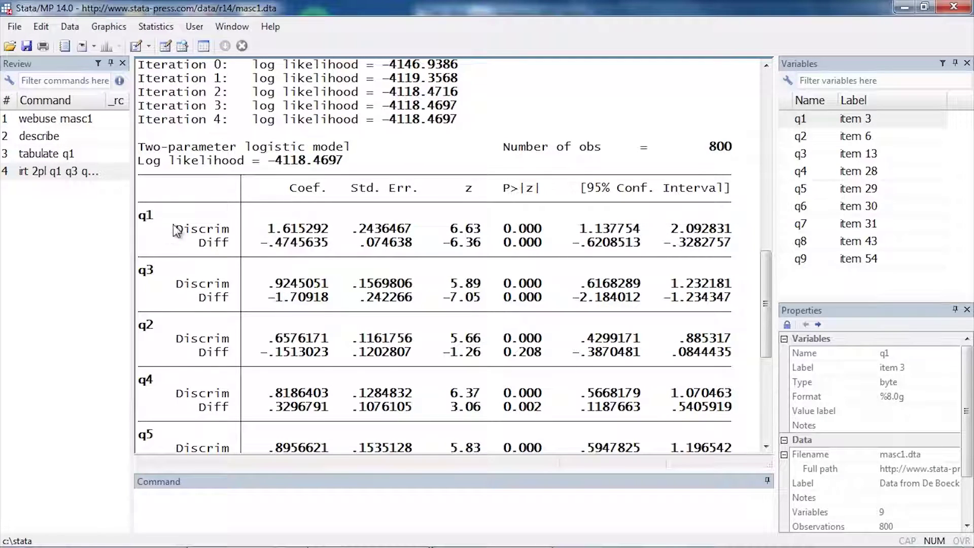
mouse_move(179, 229)
mouse_down()
mouse_move(231, 229)
mouse_move(227, 245)
mouse_up()
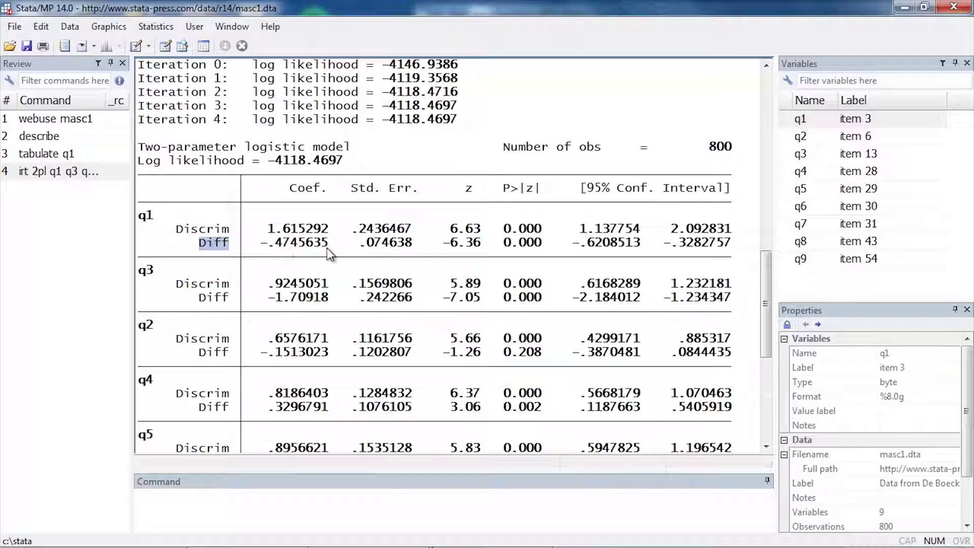
click(343, 294)
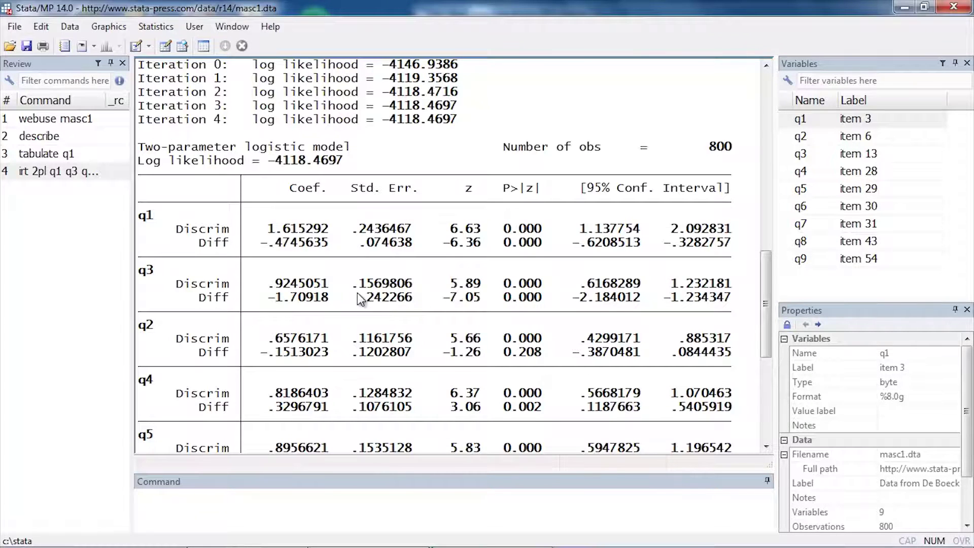
scroll(358, 297, down, 6)
scroll(320, 279, down, 1)
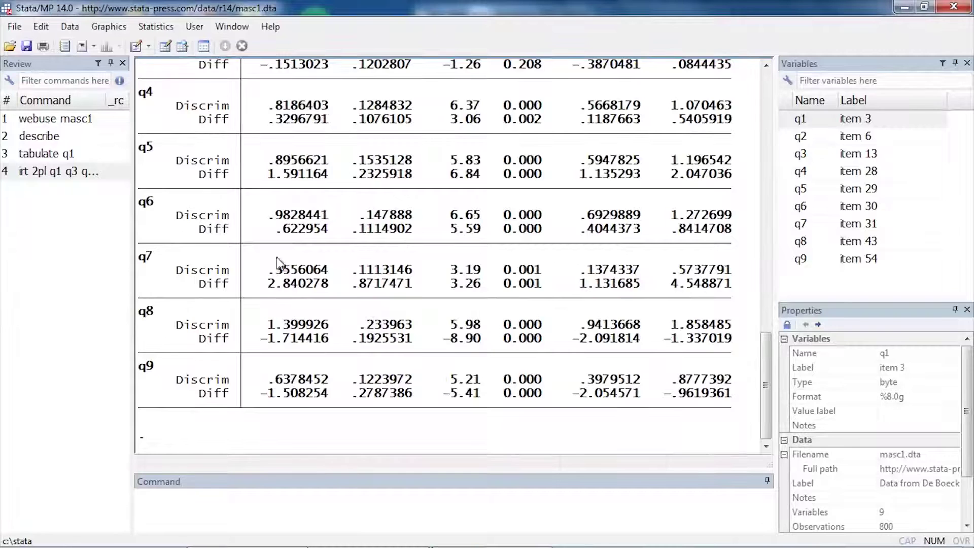
scroll(304, 256, up, 6)
scroll(355, 255, up, 2)
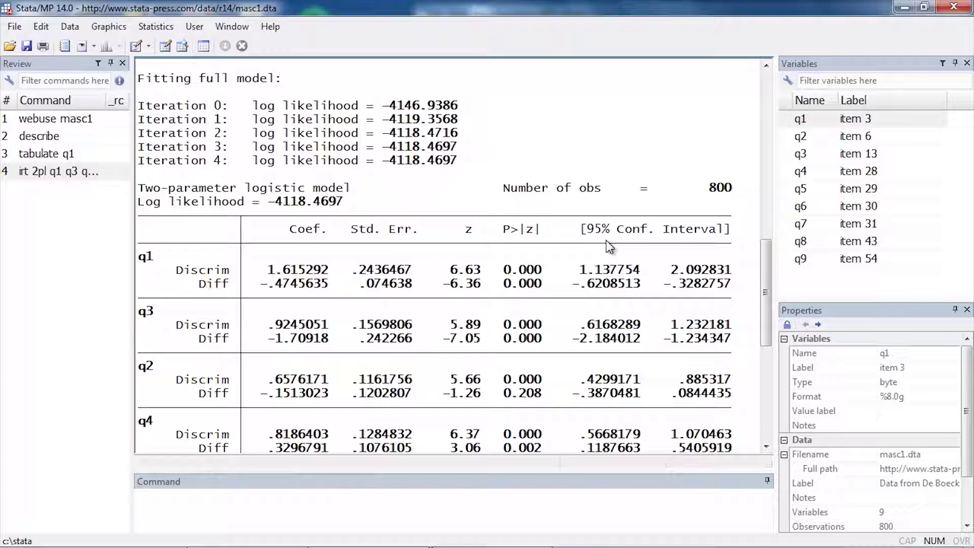
scroll(573, 274, down, 4)
scroll(573, 274, down, 2)
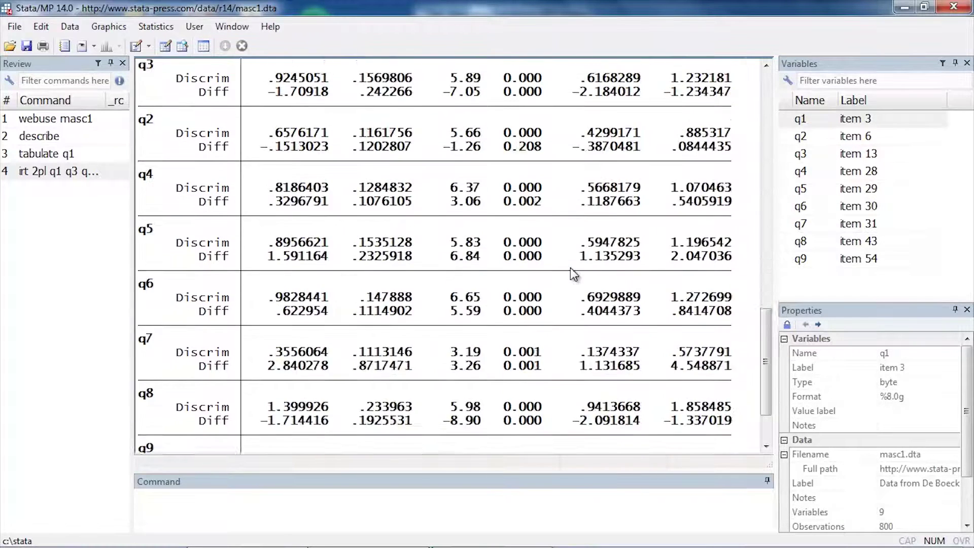
scroll(573, 274, down, 2)
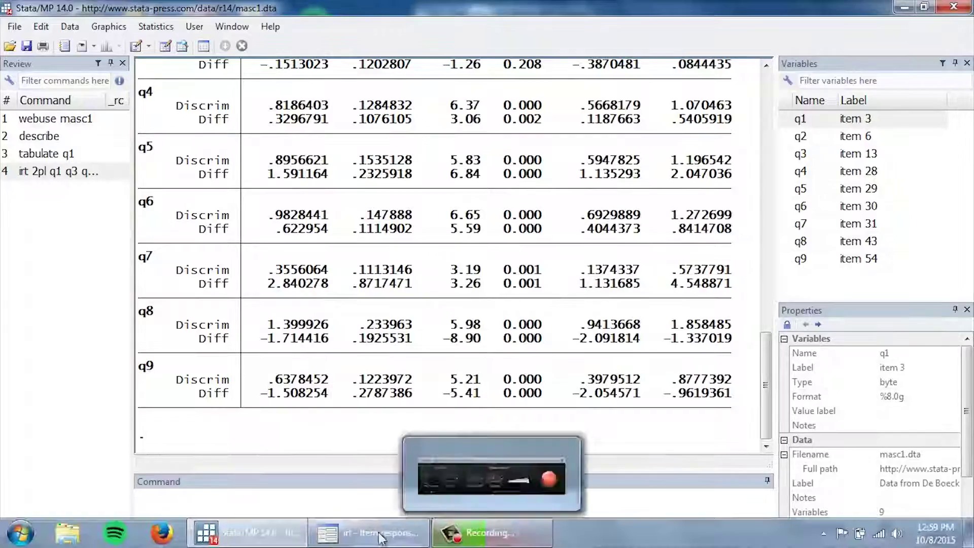
Set the IRT report to sort items by difficulty (parameter b) and group estimates by parameter class
click(381, 537)
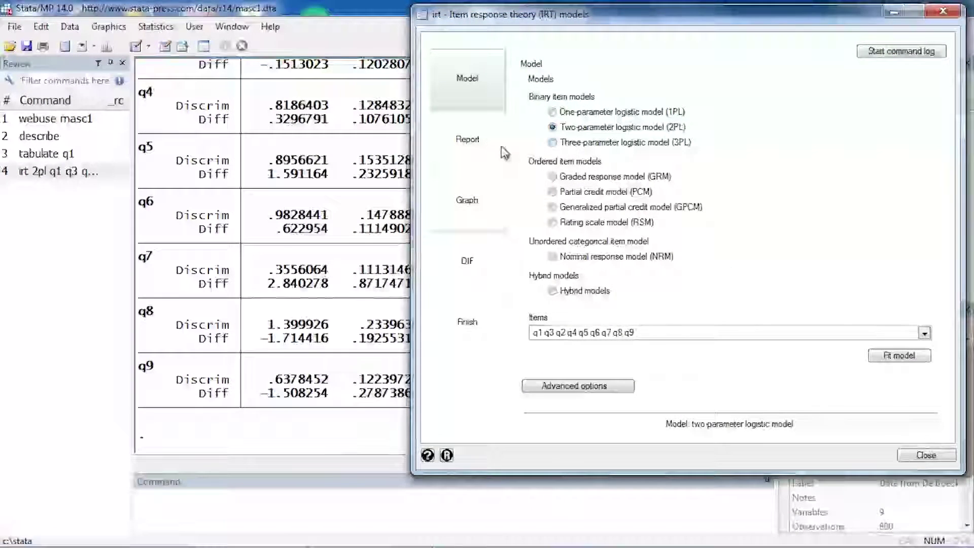
click(482, 146)
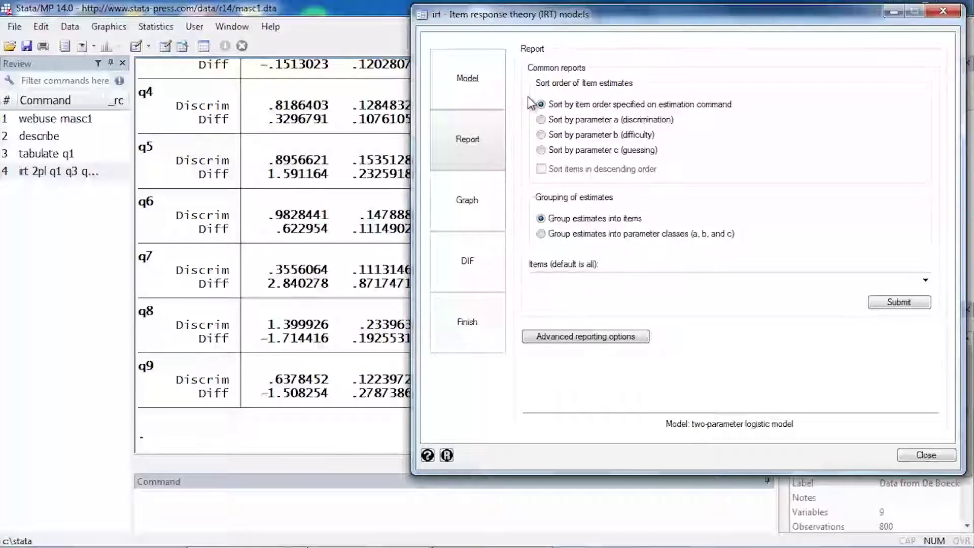
click(541, 136)
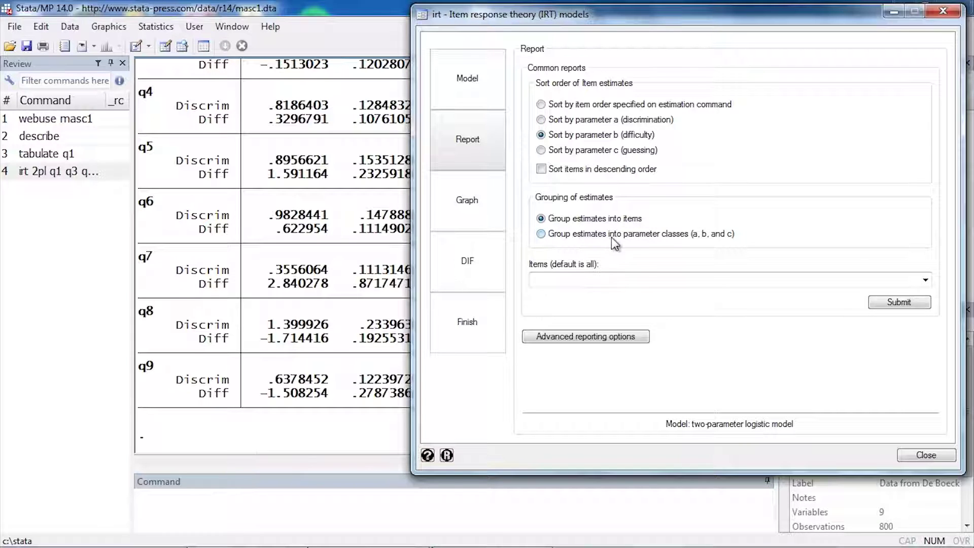
click(560, 238)
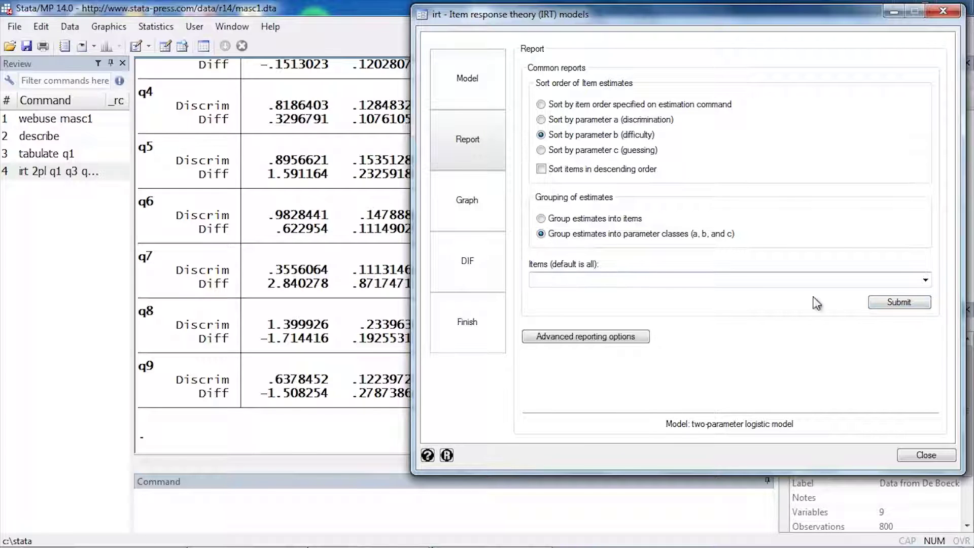
Review the full regrouped report: Discrim and Diff blocks, items ordered by difficulty from q8 to q7
click(879, 305)
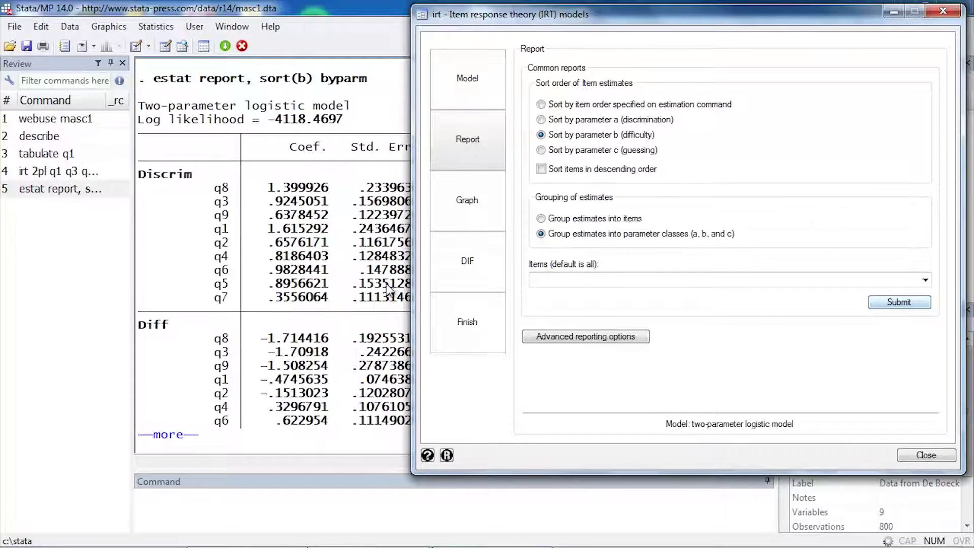
click(315, 334)
click(169, 435)
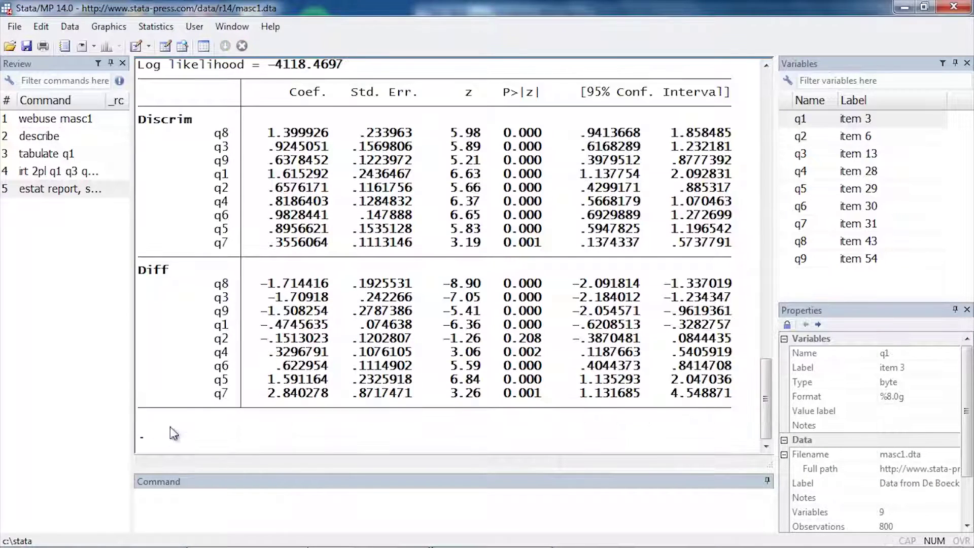
scroll(231, 334, up, 3)
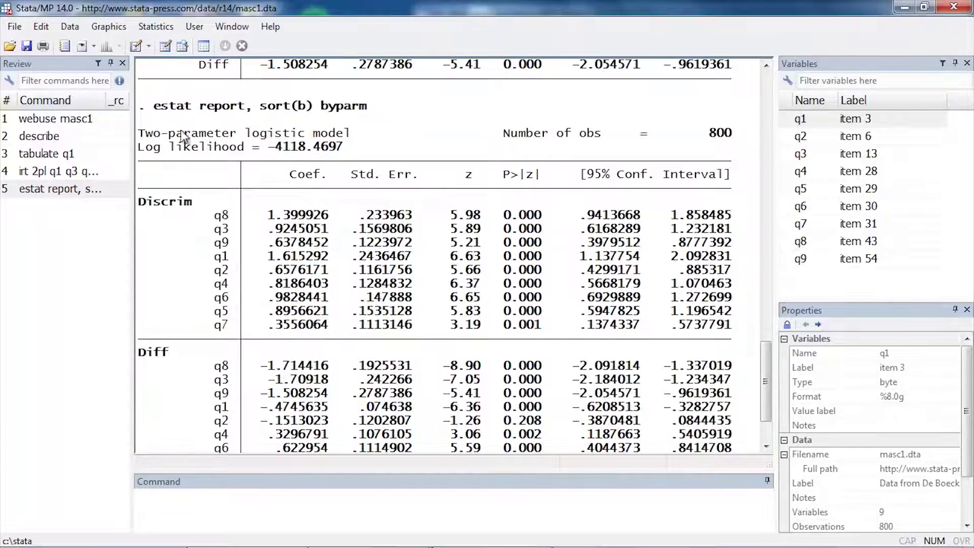
drag(147, 107, 325, 123)
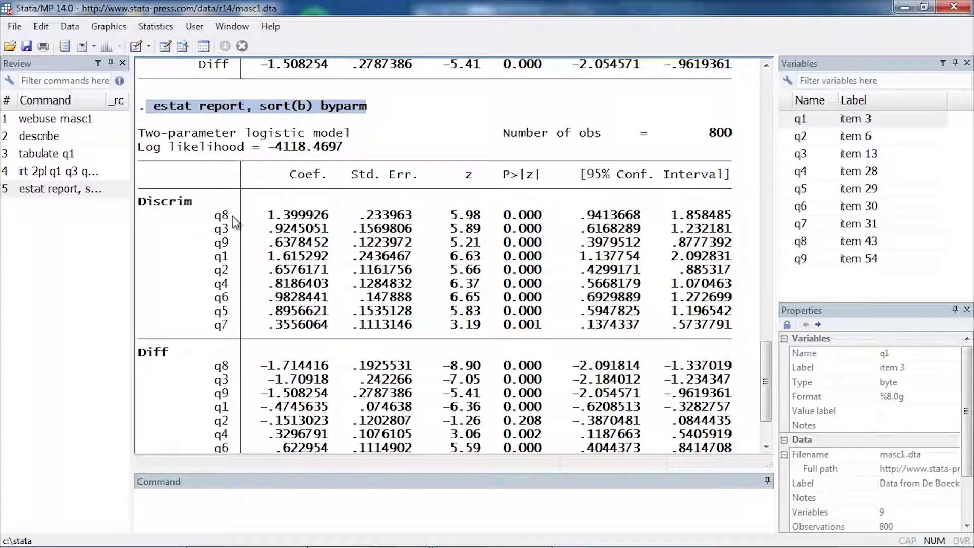
scroll(261, 219, down, 1)
scroll(289, 217, down, 1)
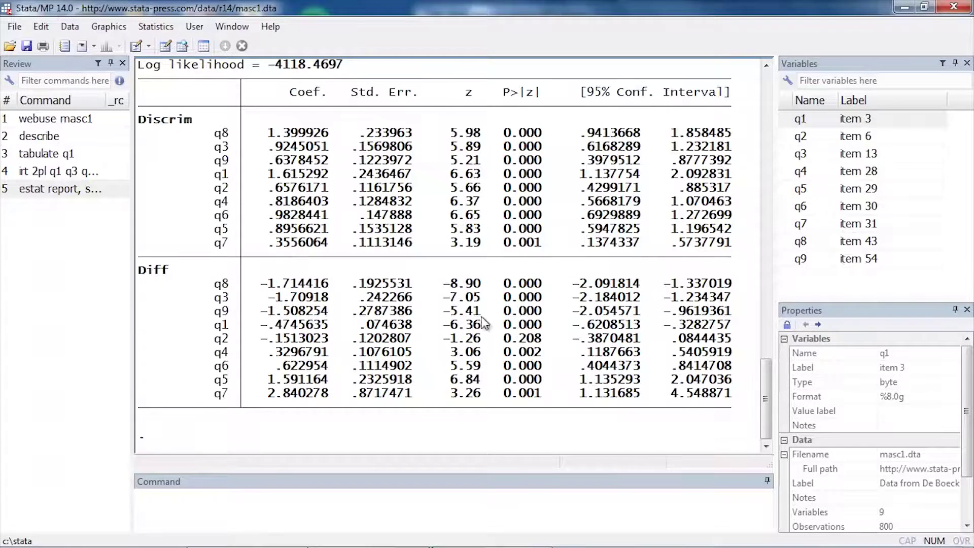
click(387, 538)
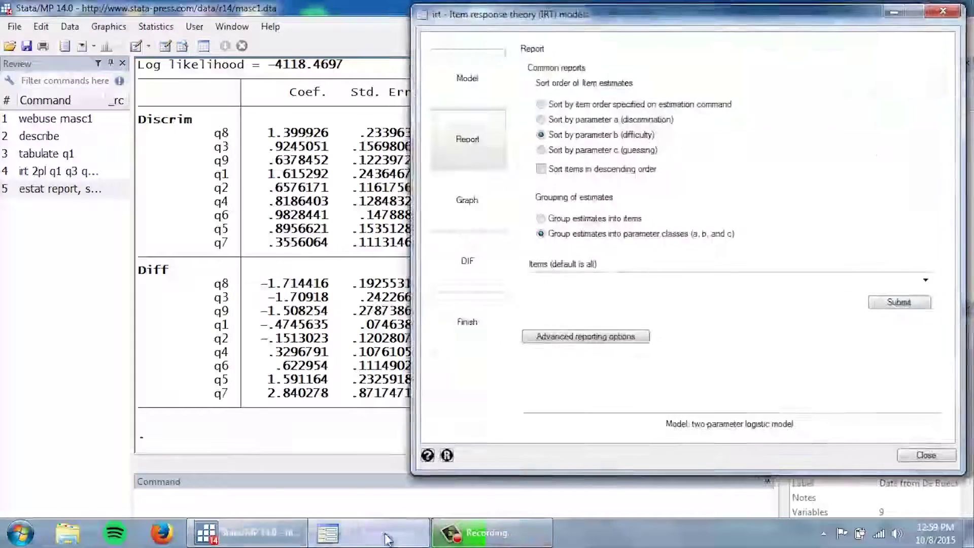
Plot item characteristic curves for all nine items, q1 through q9
click(486, 209)
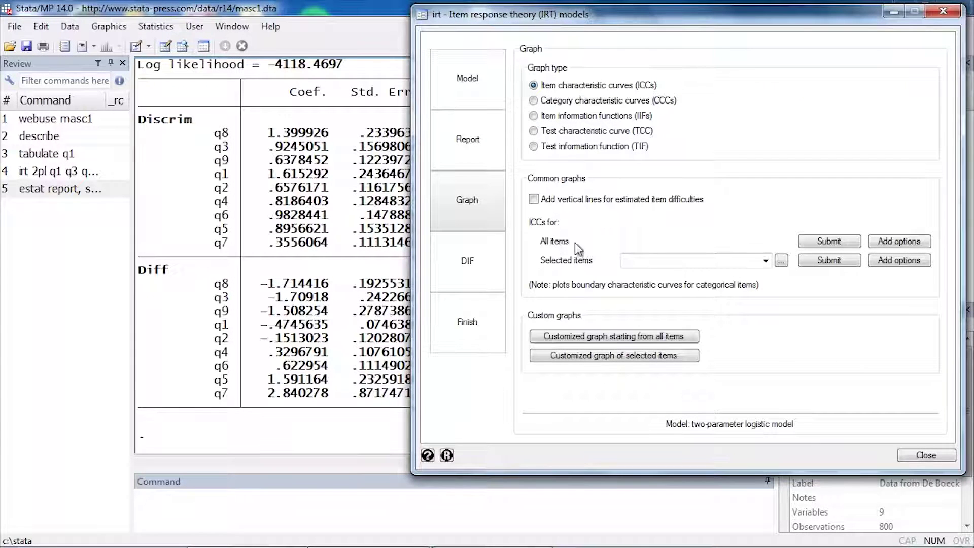
click(816, 242)
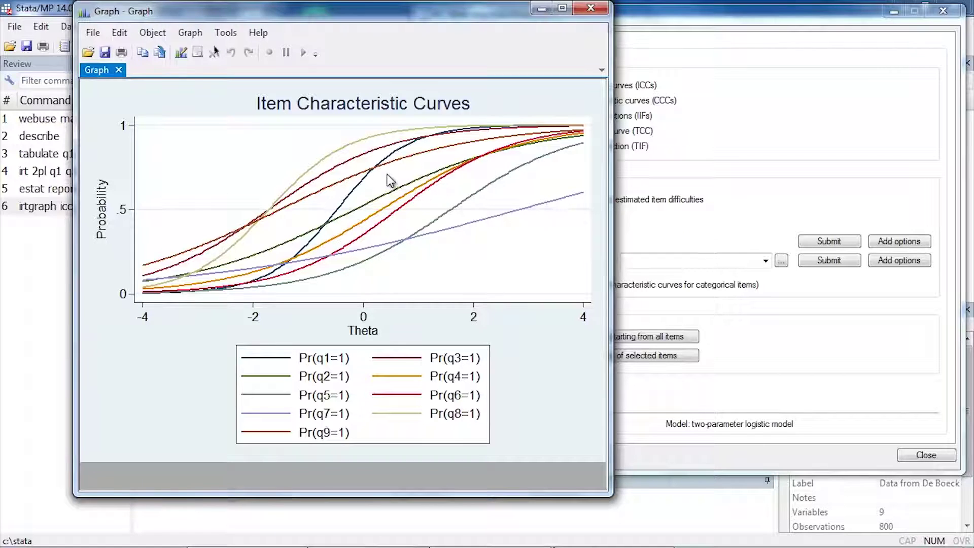
click(775, 167)
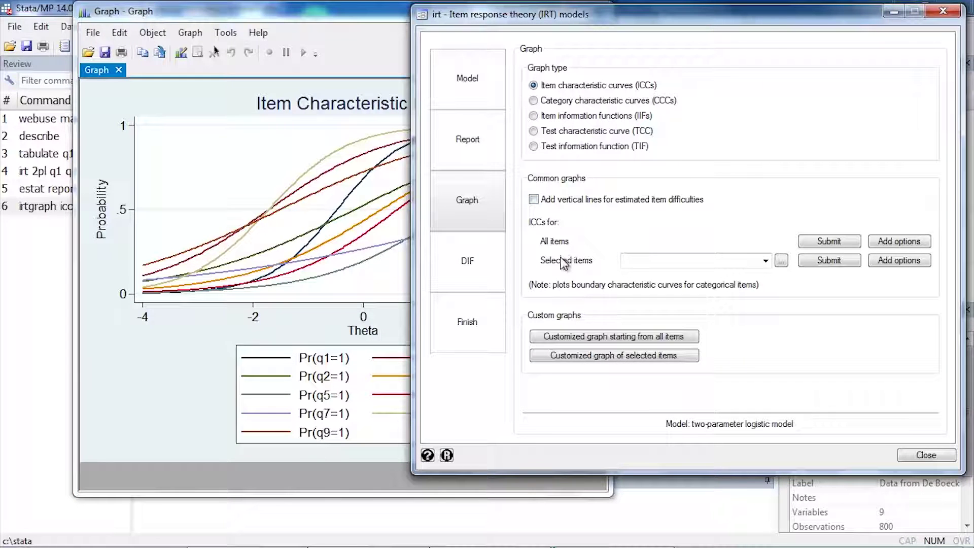
Plot the characteristic curve for item q1 alone
click(765, 261)
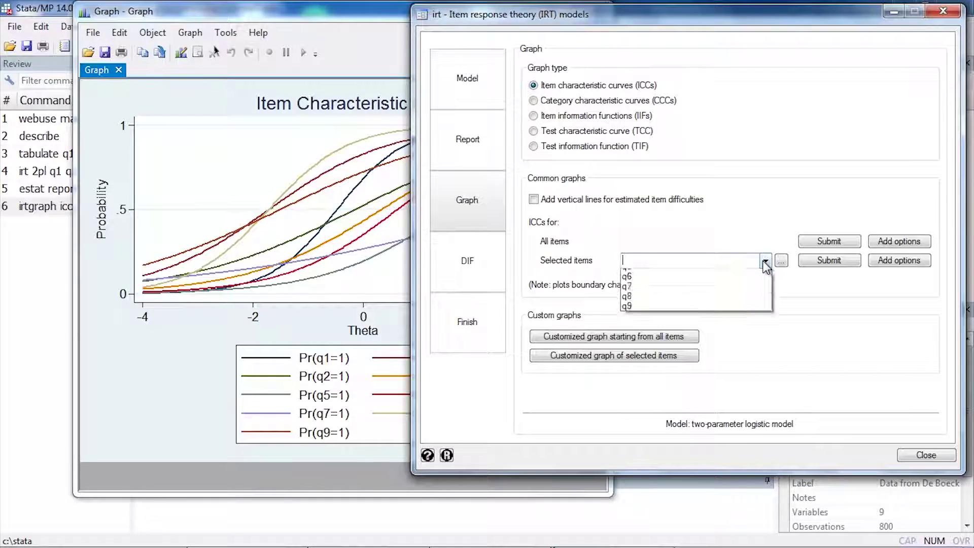
click(710, 275)
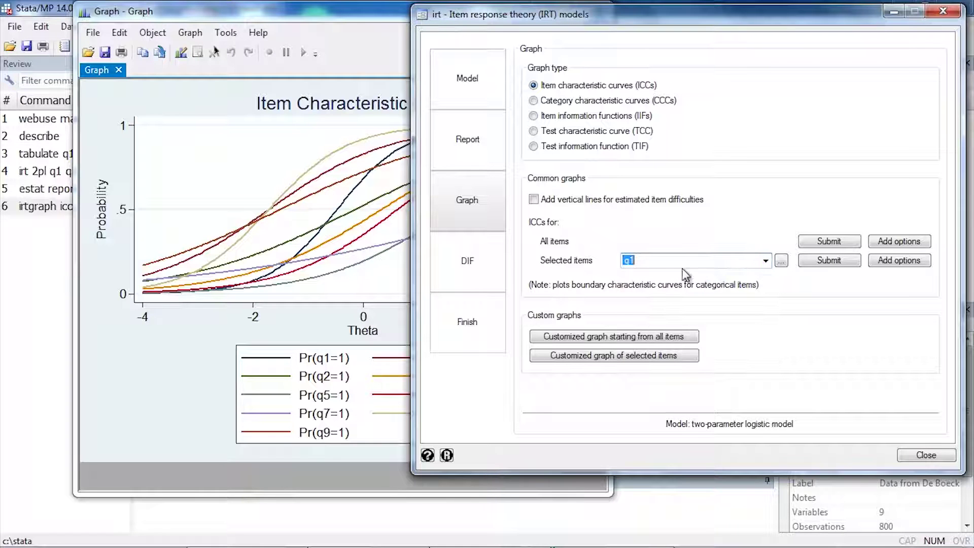
click(829, 260)
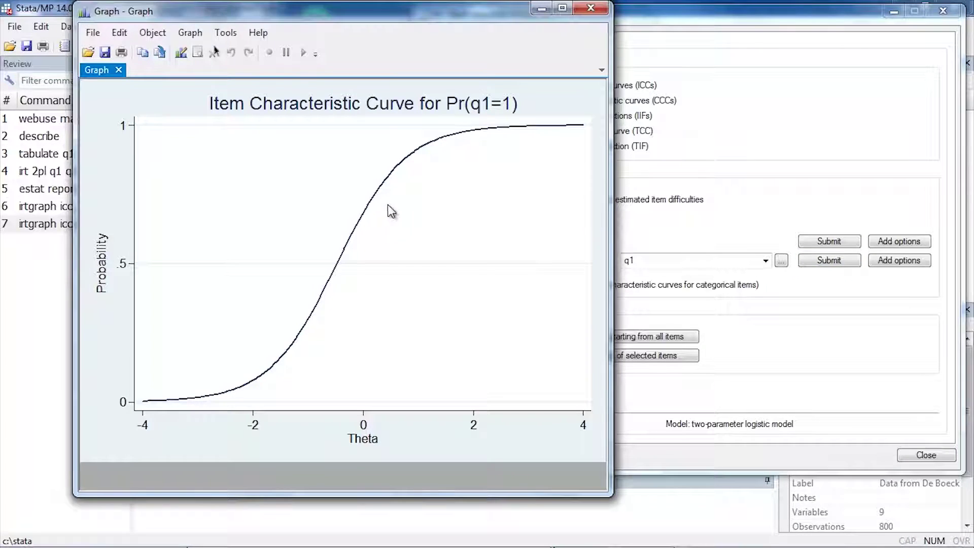
Add a vertical line marking q1's estimated difficulty at −.475
click(686, 148)
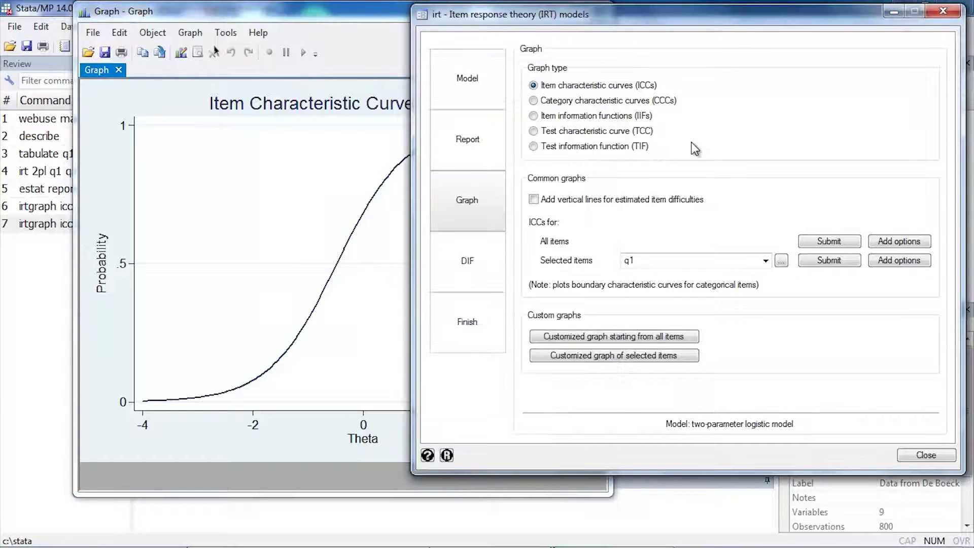
click(534, 198)
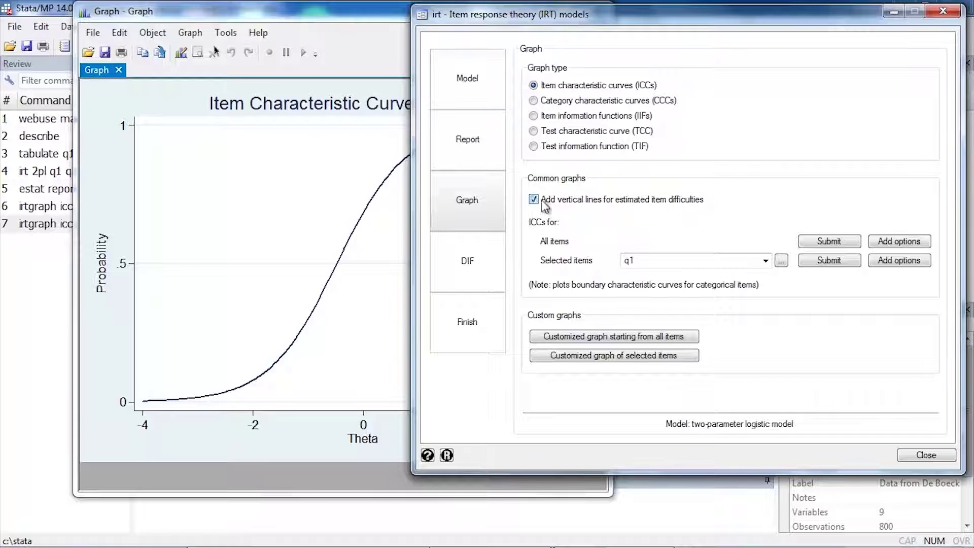
click(817, 266)
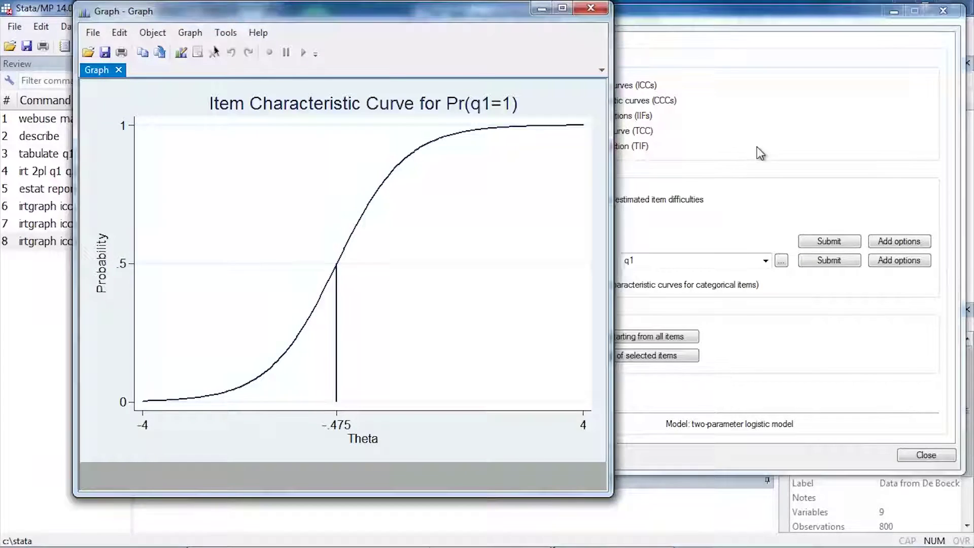
Add q5 and plot q1 and q5 curves with difficulty lines at −.475 and 1.59
click(740, 158)
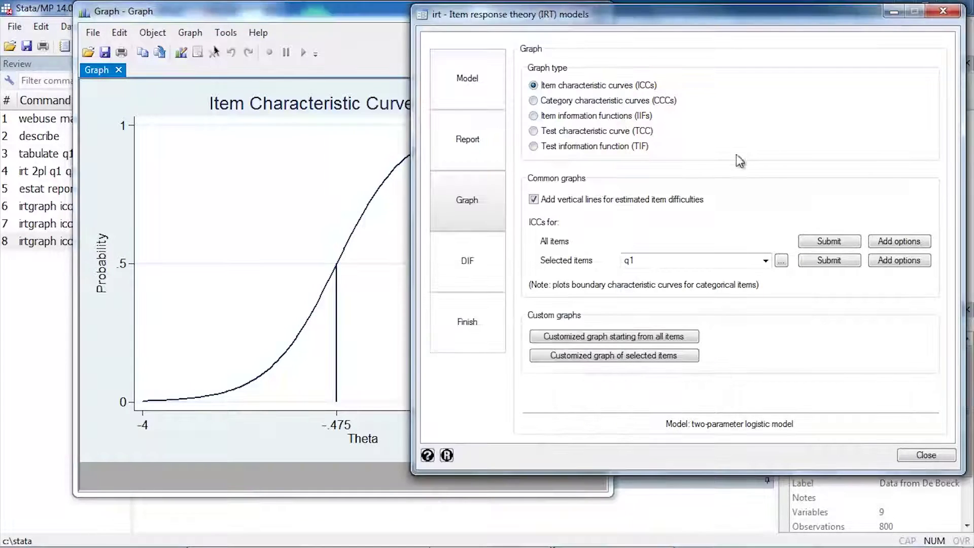
click(765, 261)
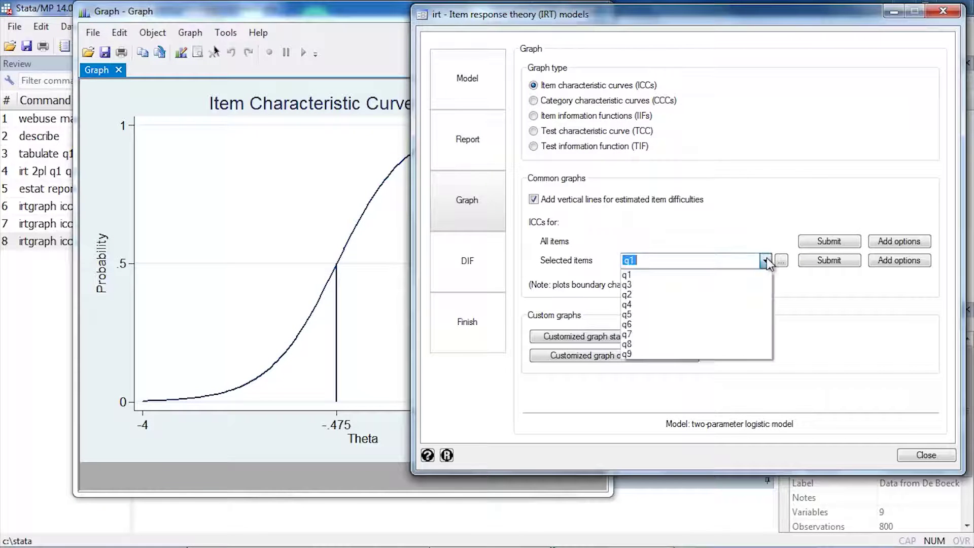
click(684, 314)
click(812, 264)
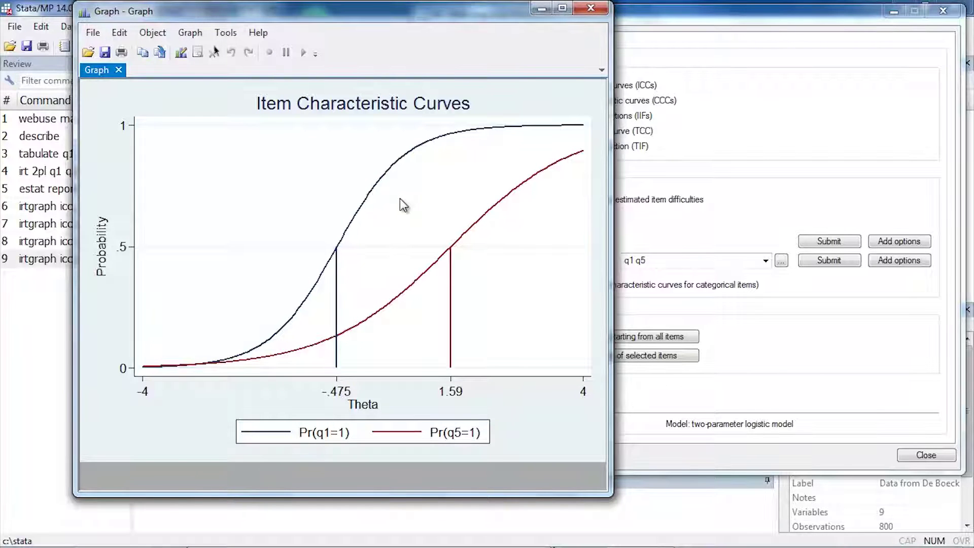
click(706, 128)
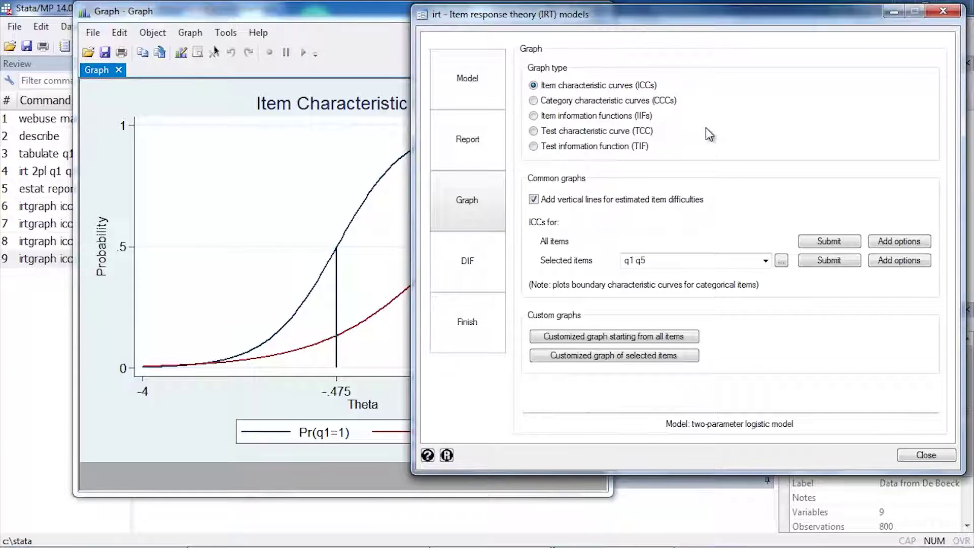
Switch to item information functions and plot the IIF for q1 alone, peaking near 0.65
click(585, 117)
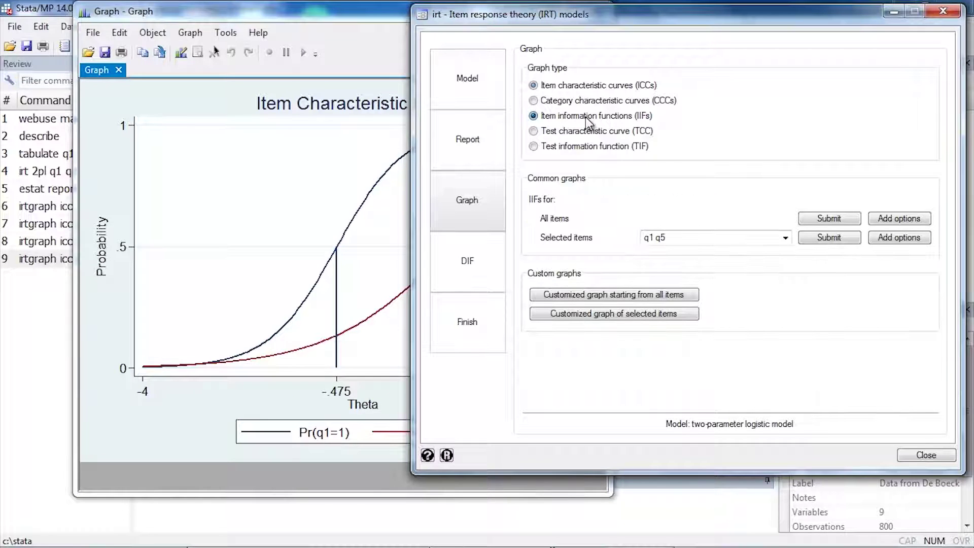
click(685, 238)
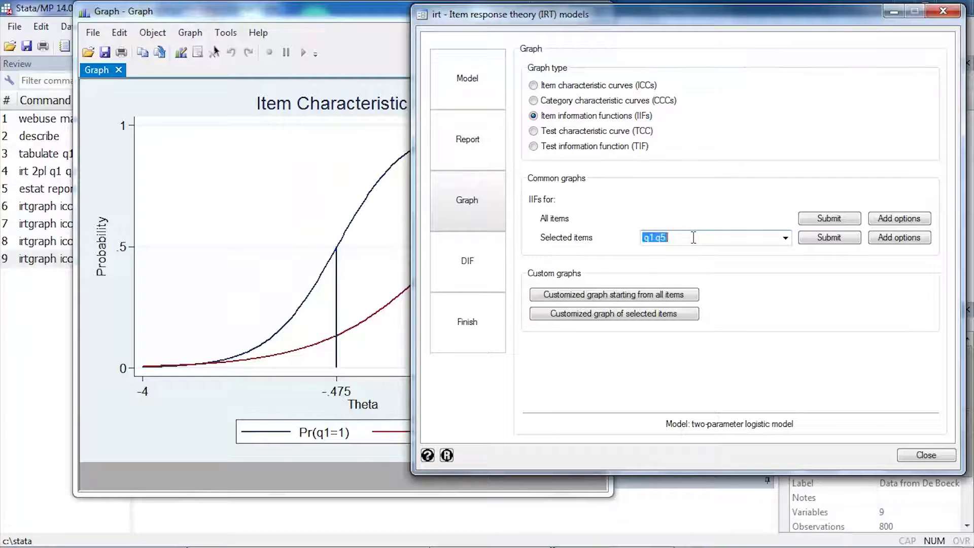
text(q1)
key(Delete)
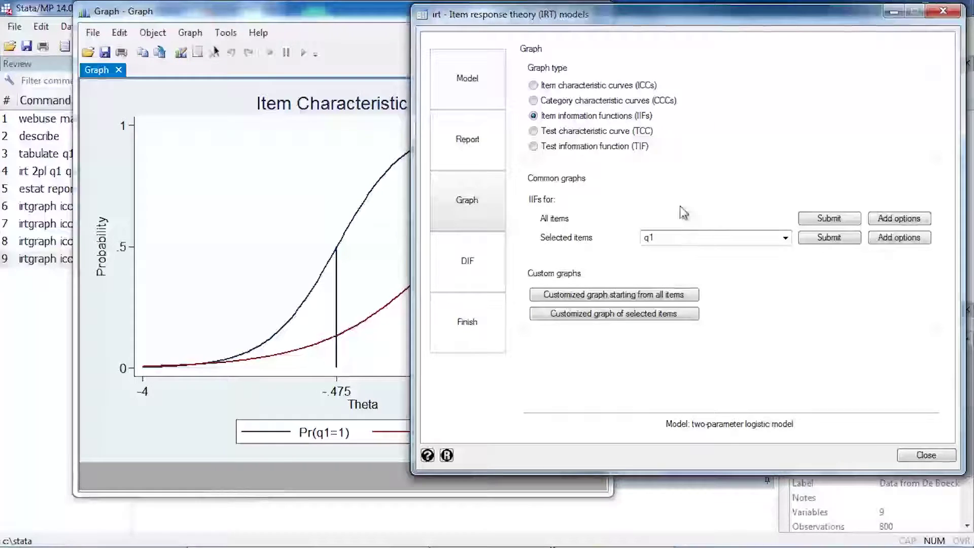
click(831, 238)
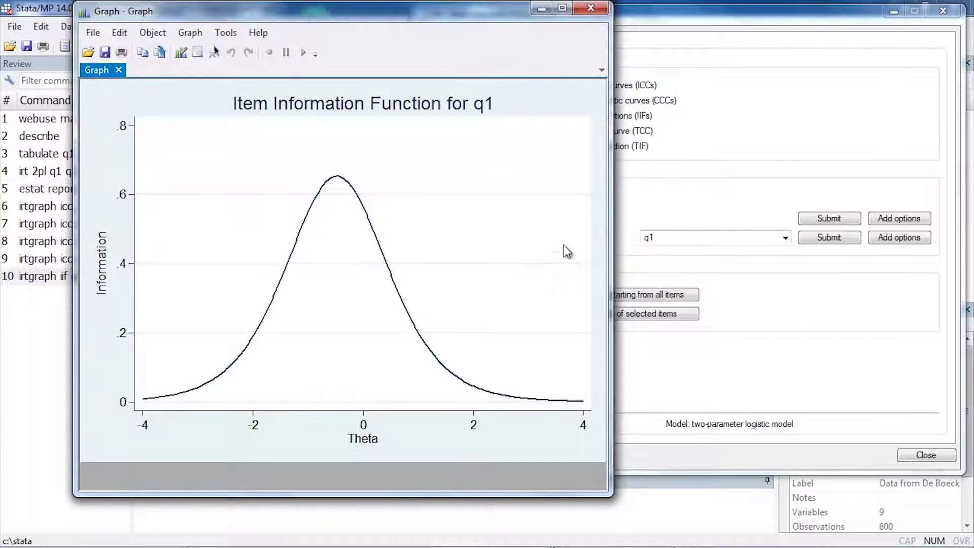
click(775, 155)
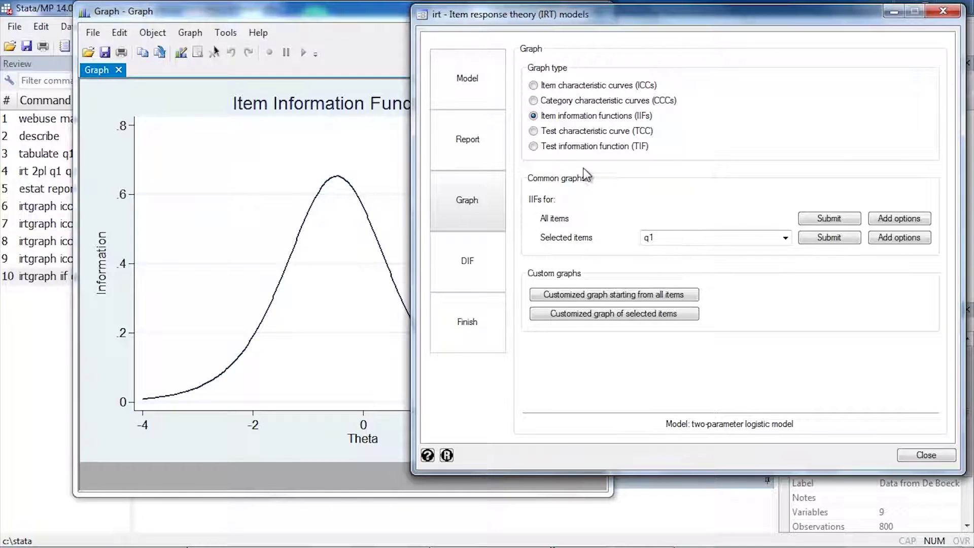
Plot the test information function, peaking around 2.7 slightly below theta 0
click(547, 145)
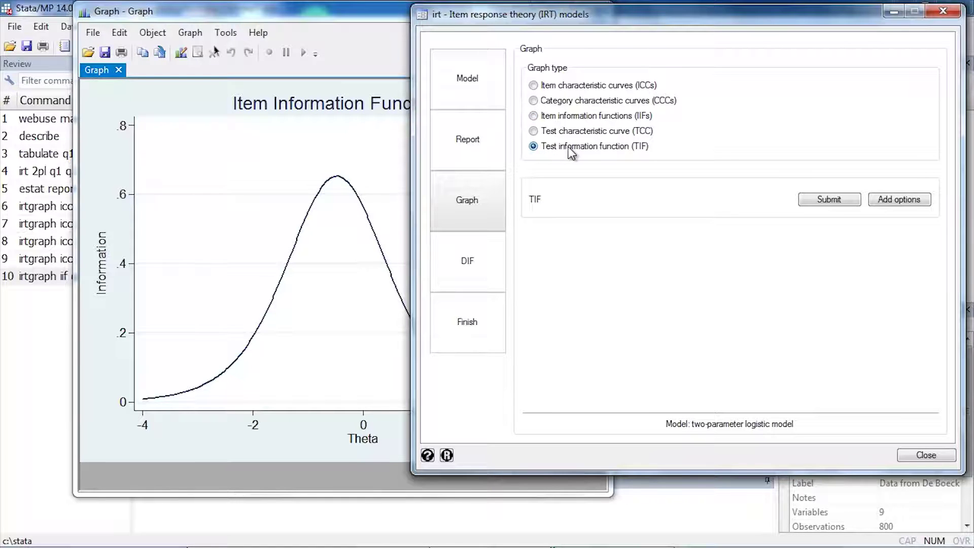
click(827, 202)
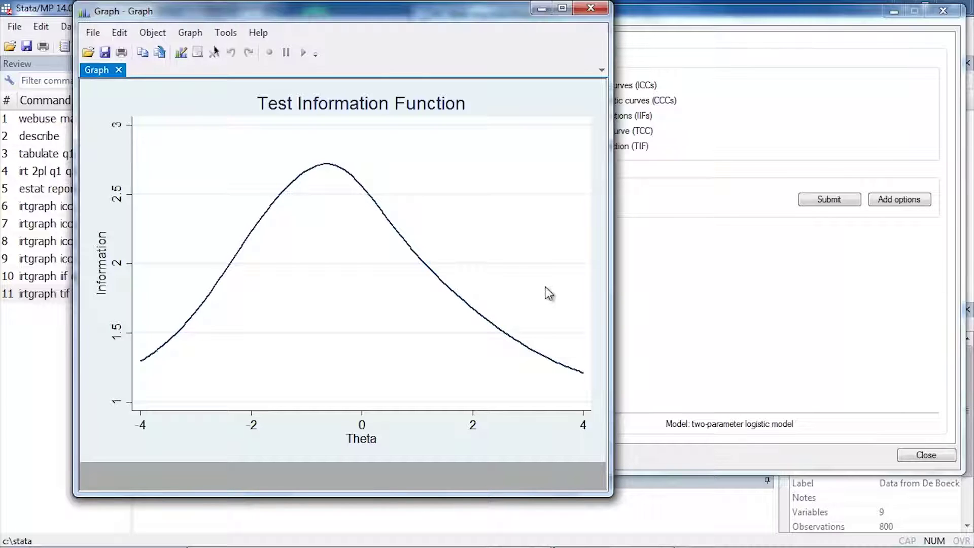
click(765, 157)
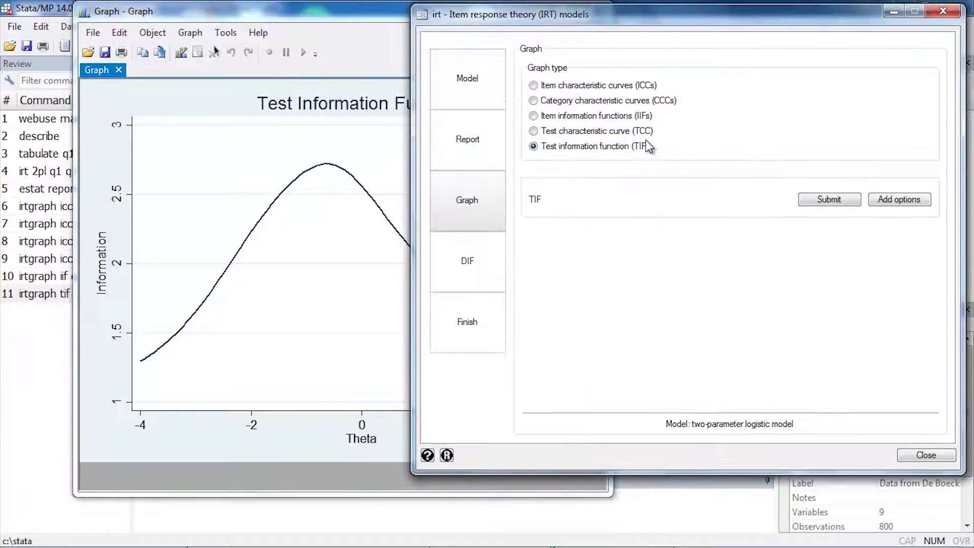
Draw the test characteristic curve (expected score about 0.5 to 8.3), then close the graph
click(562, 132)
click(824, 200)
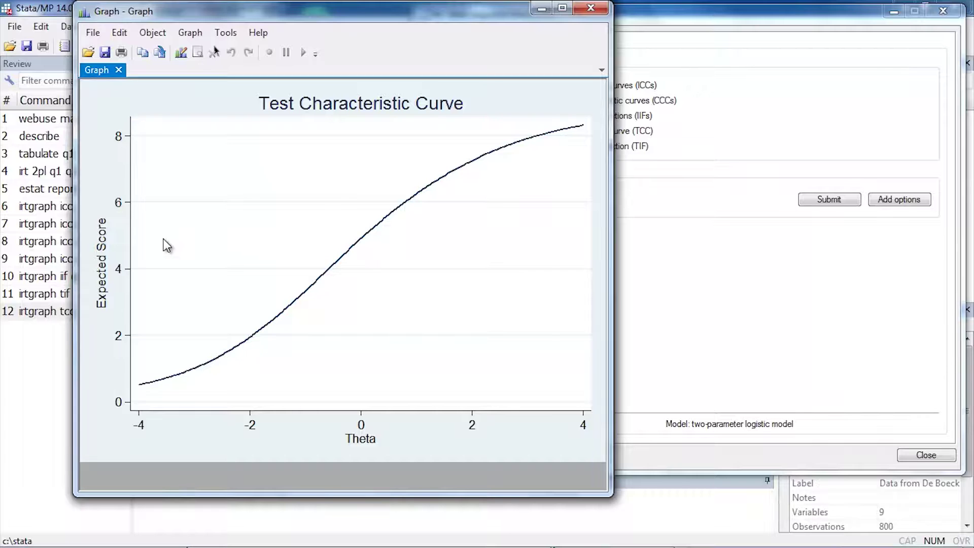
click(590, 10)
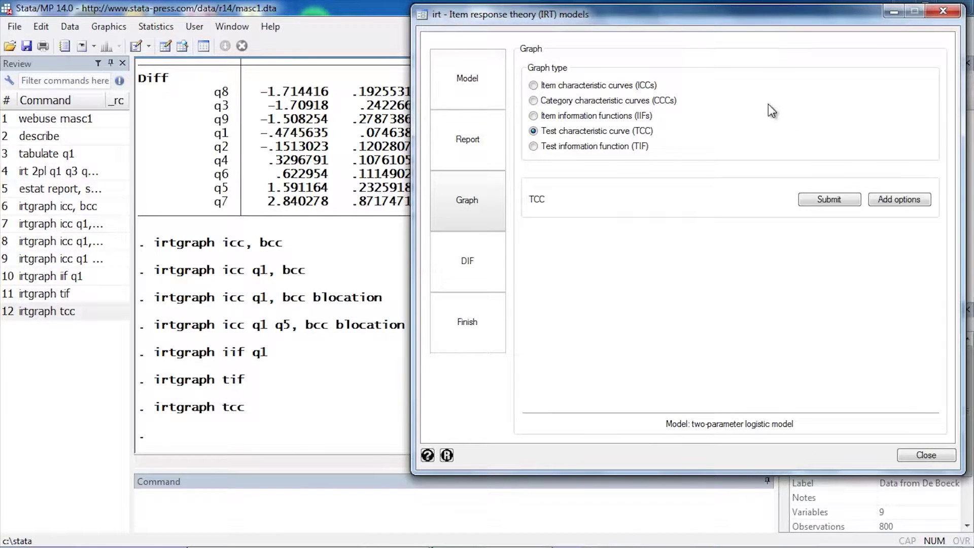